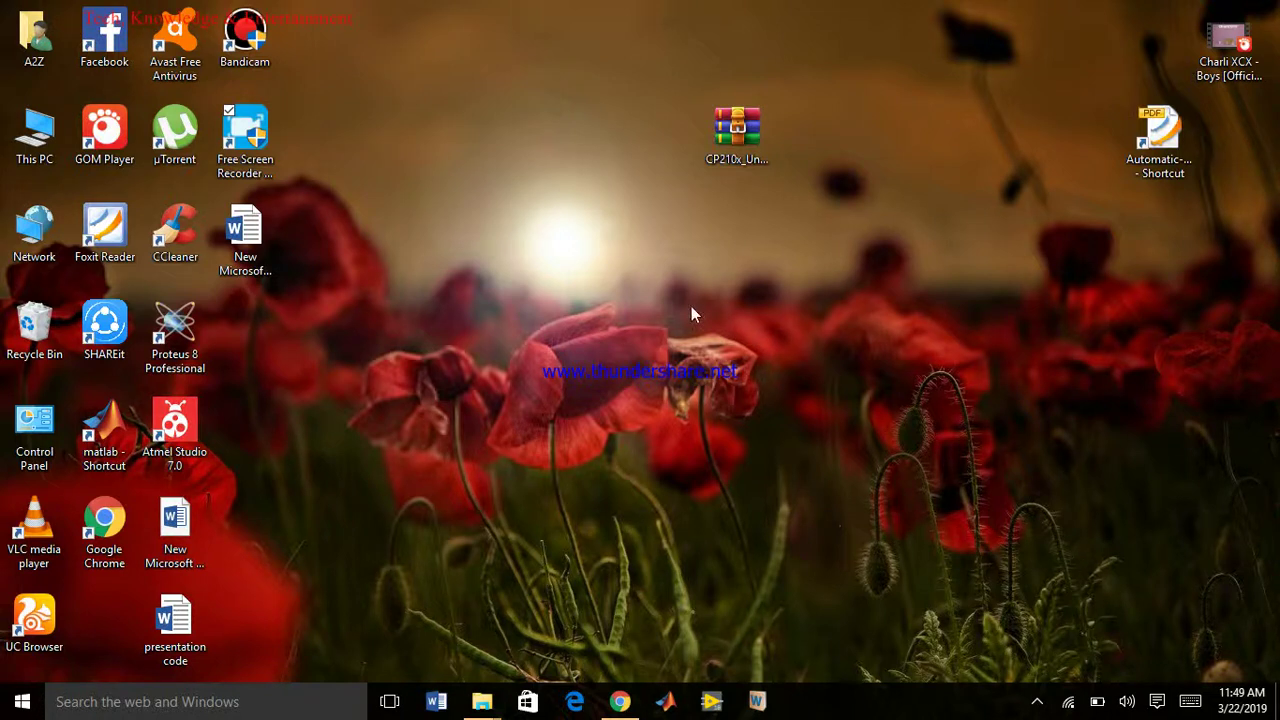
pyautogui.click(1038, 703)
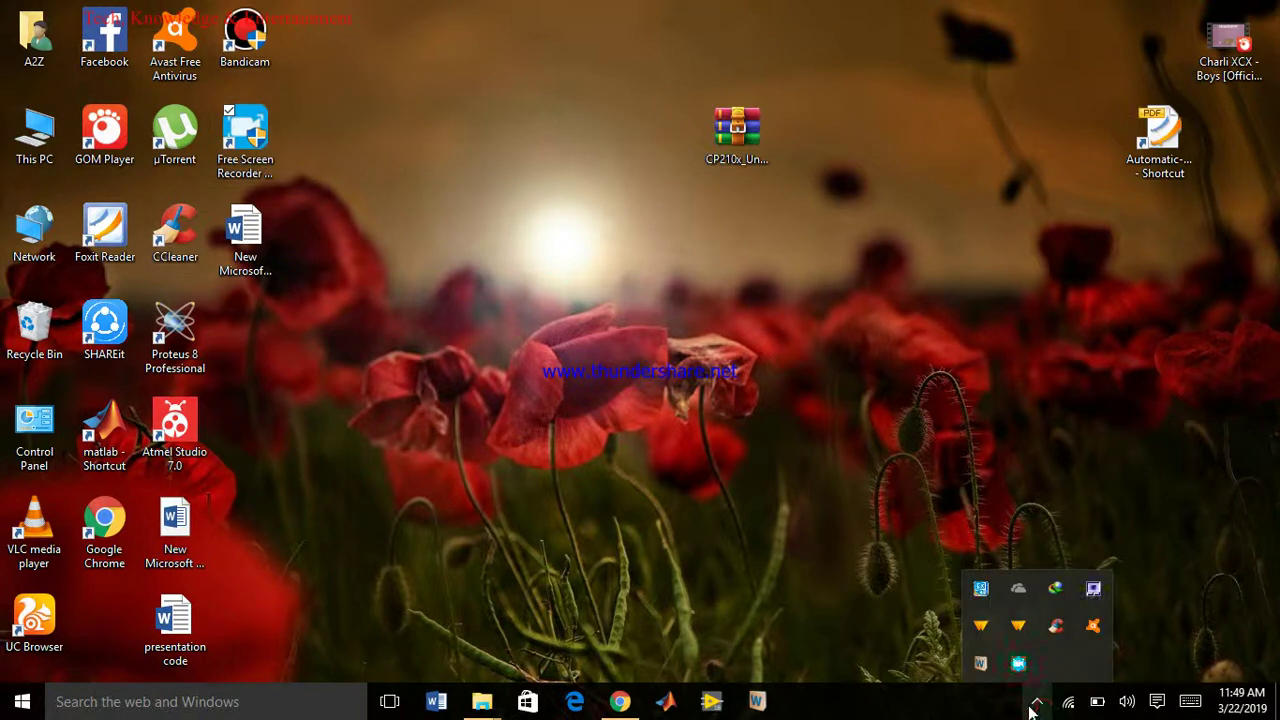
pyautogui.click(729, 464)
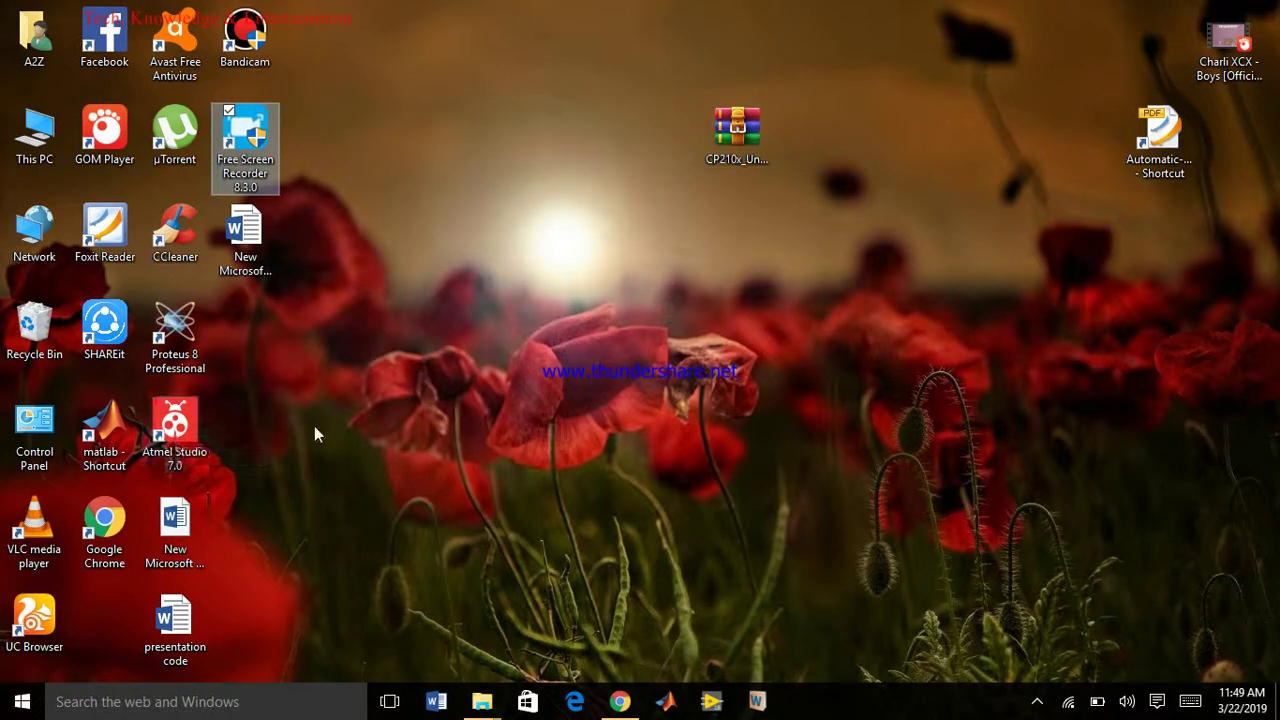
# Launch Atmel Studio 7.0 and start a new project from the AVR Assembler Project template.
pyautogui.doubleClick(195, 437)
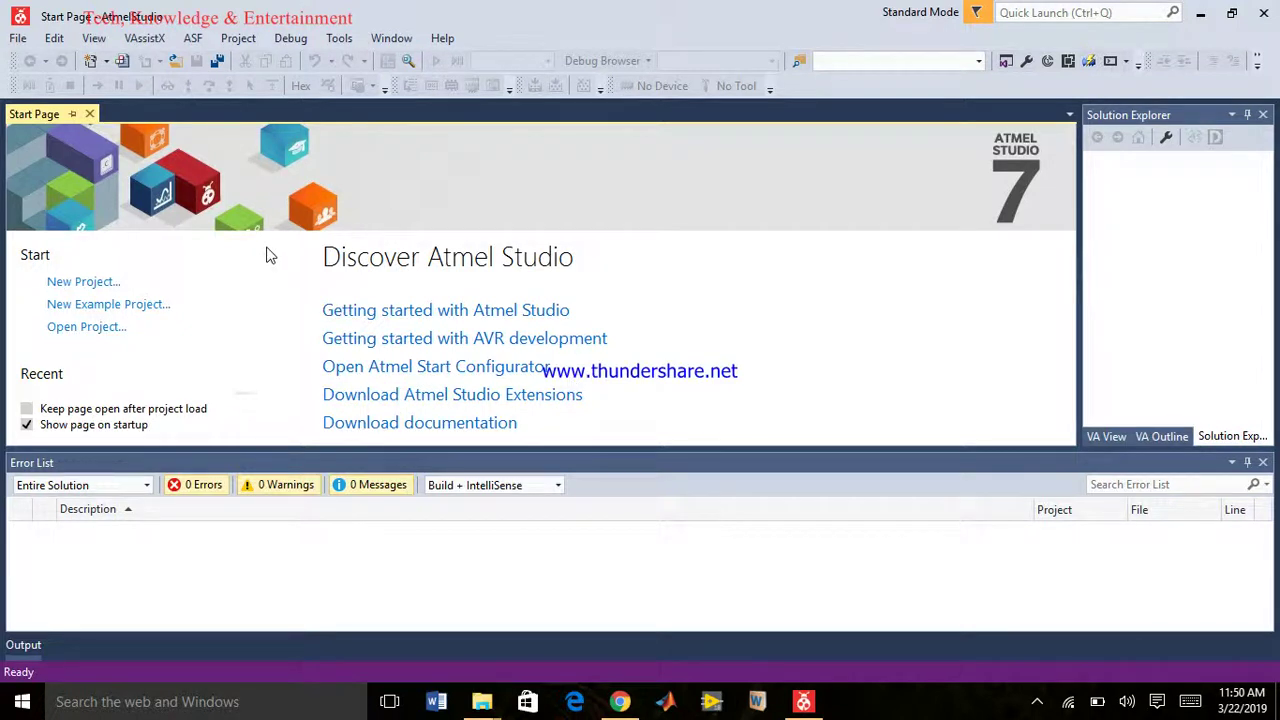
pyautogui.click(80, 283)
pyautogui.click(62, 288)
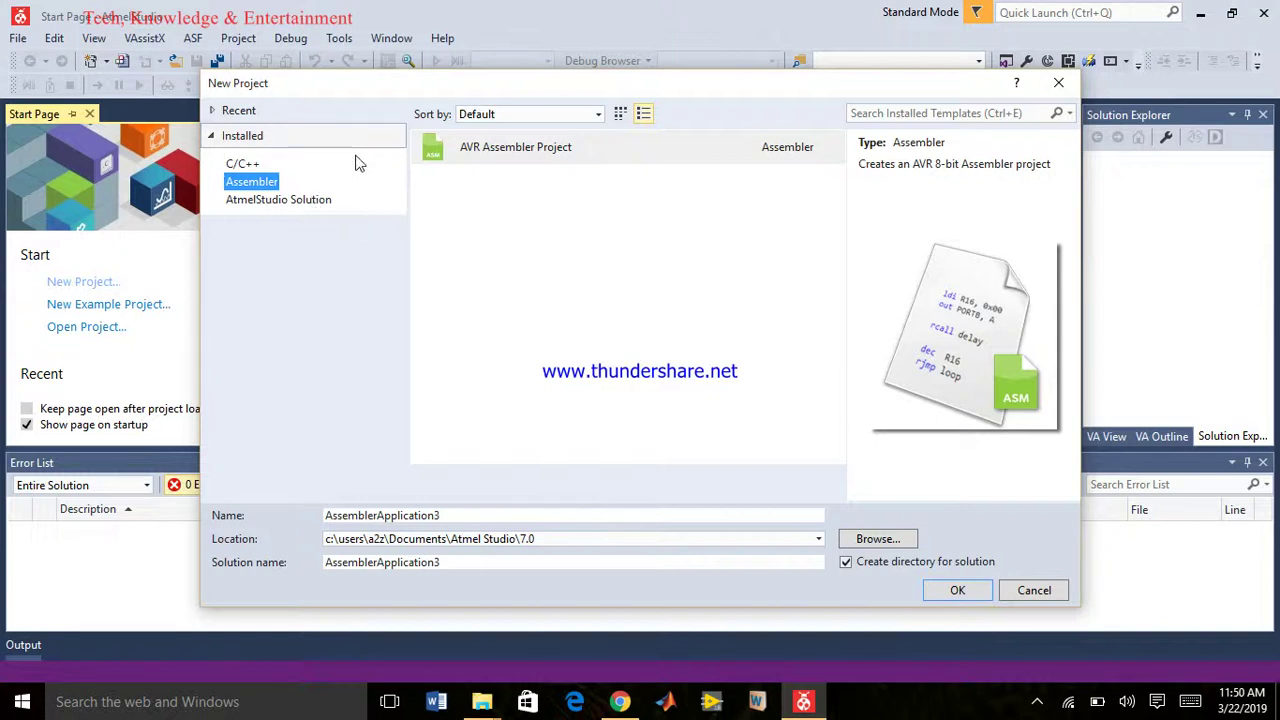
pyautogui.click(242, 164)
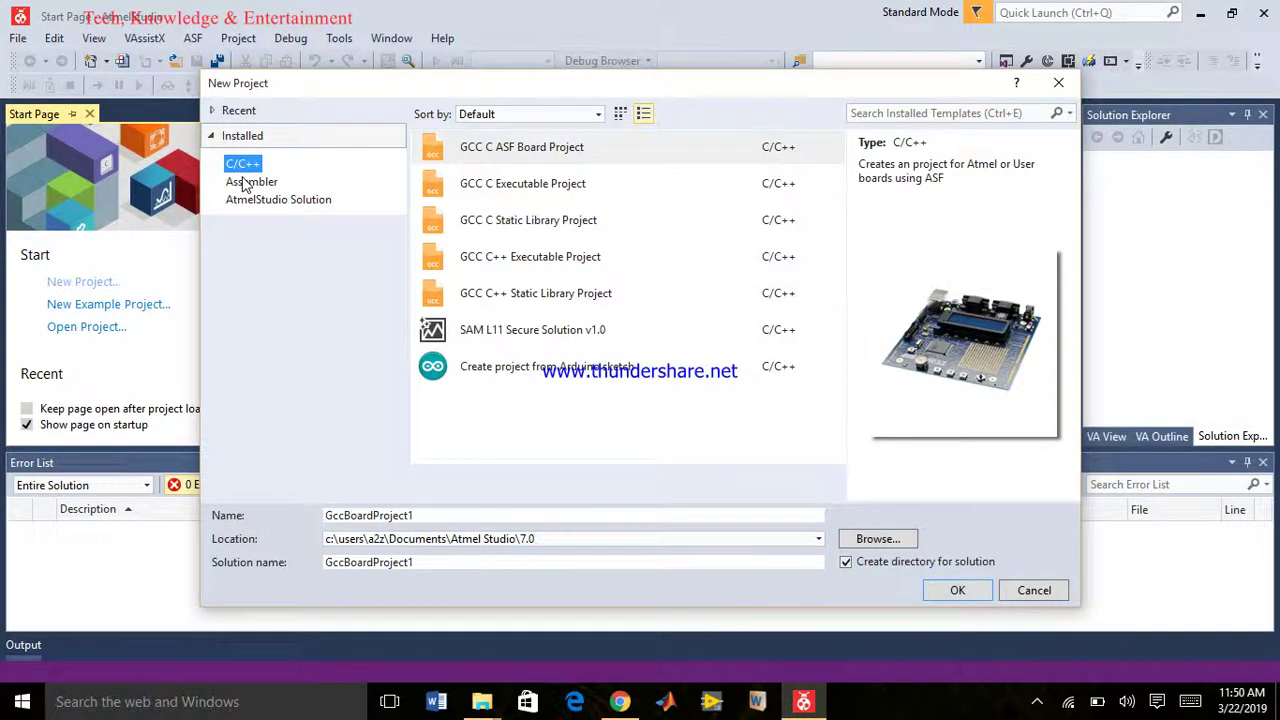
pyautogui.click(246, 184)
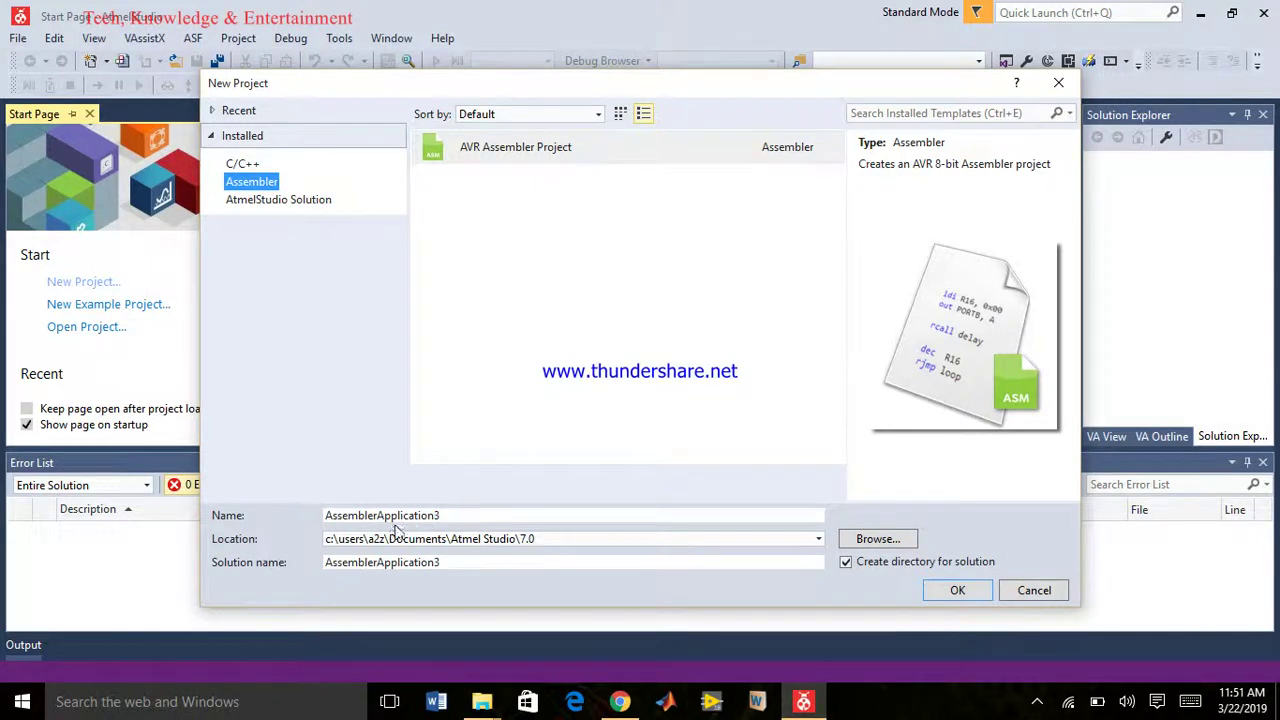
# Name the new assembler project "project" and confirm its creation in the default location.
pyautogui.click(451, 516)
pyautogui.press('BackSpace')
pyautogui.press('BackSpace')
pyautogui.press('BackSpace')
pyautogui.press('BackSpace')
pyautogui.press('BackSpace')
pyautogui.press('BackSpace')
pyautogui.press('BackSpace')
pyautogui.press('BackSpace')
pyautogui.press('BackSpace')
pyautogui.press('BackSpace')
pyautogui.press('BackSpace')
pyautogui.press('BackSpace')
pyautogui.press('BackSpace')
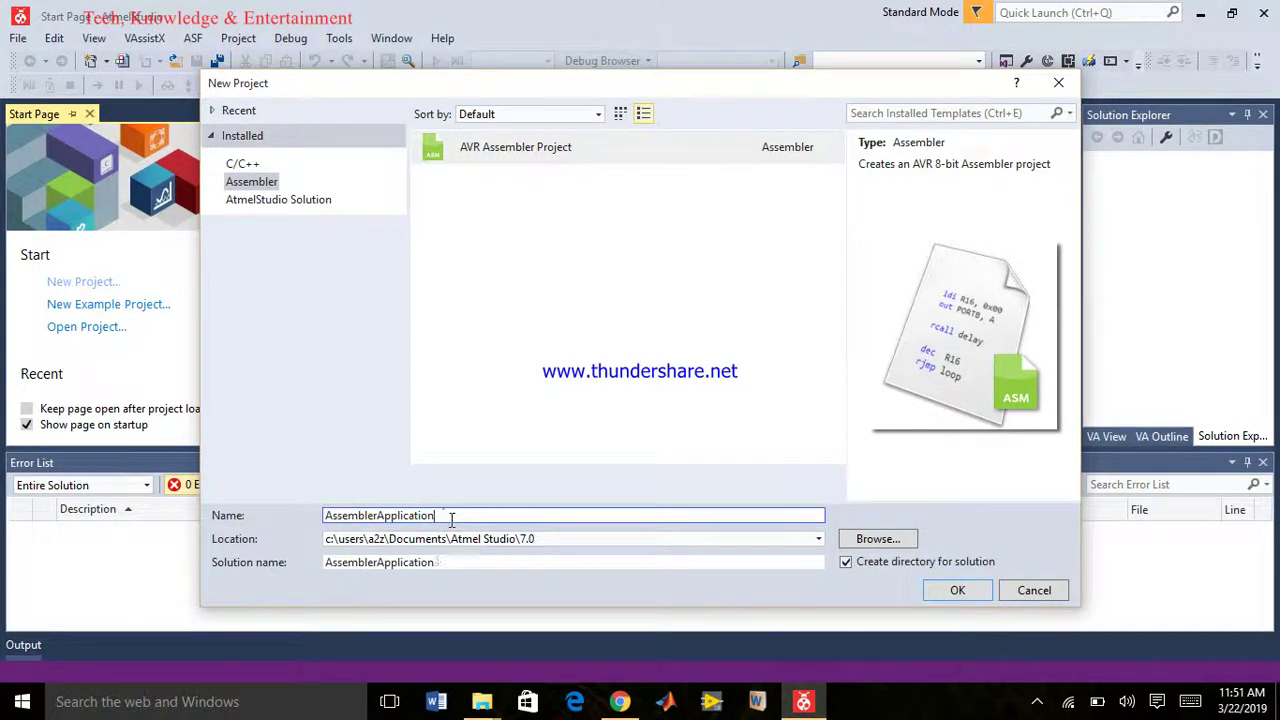
pyautogui.press('BackSpace')
pyautogui.press('BackSpace')
pyautogui.press('BackSpace')
pyautogui.press('BackSpace')
pyautogui.press('BackSpace')
pyautogui.press('BackSpace')
pyautogui.press('BackSpace')
pyautogui.press('BackSpace')
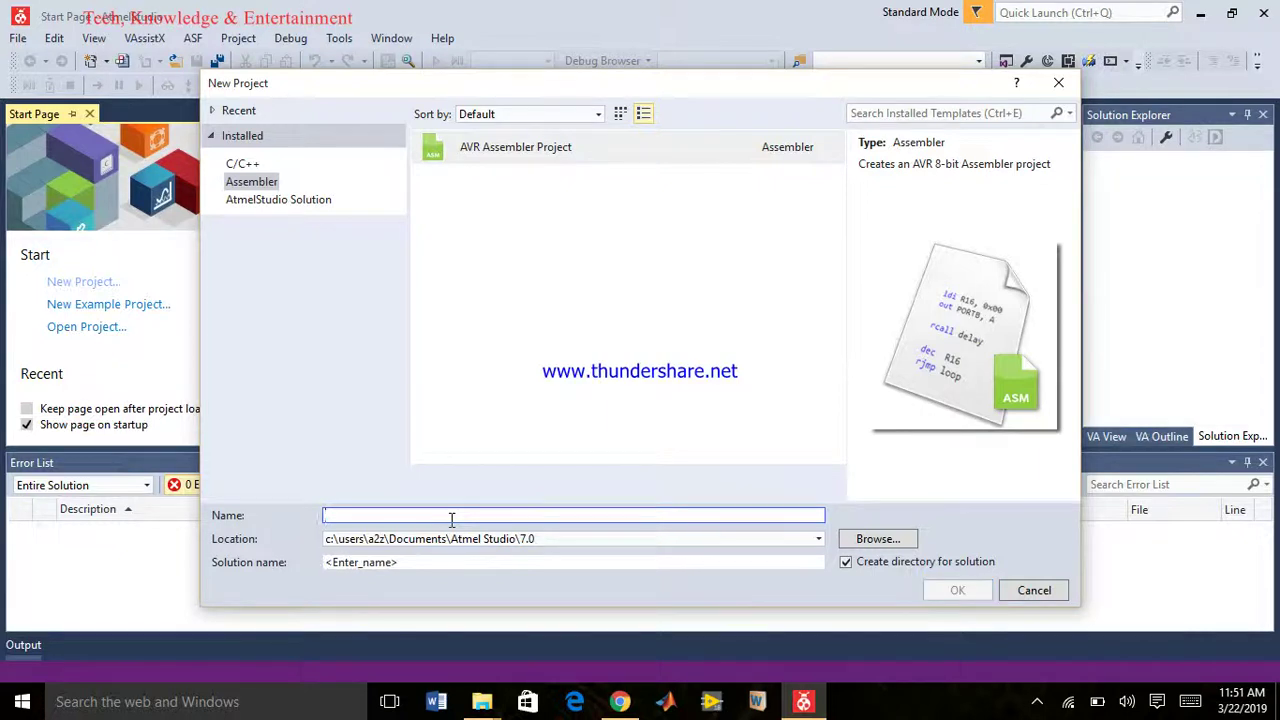
pyautogui.write('project')
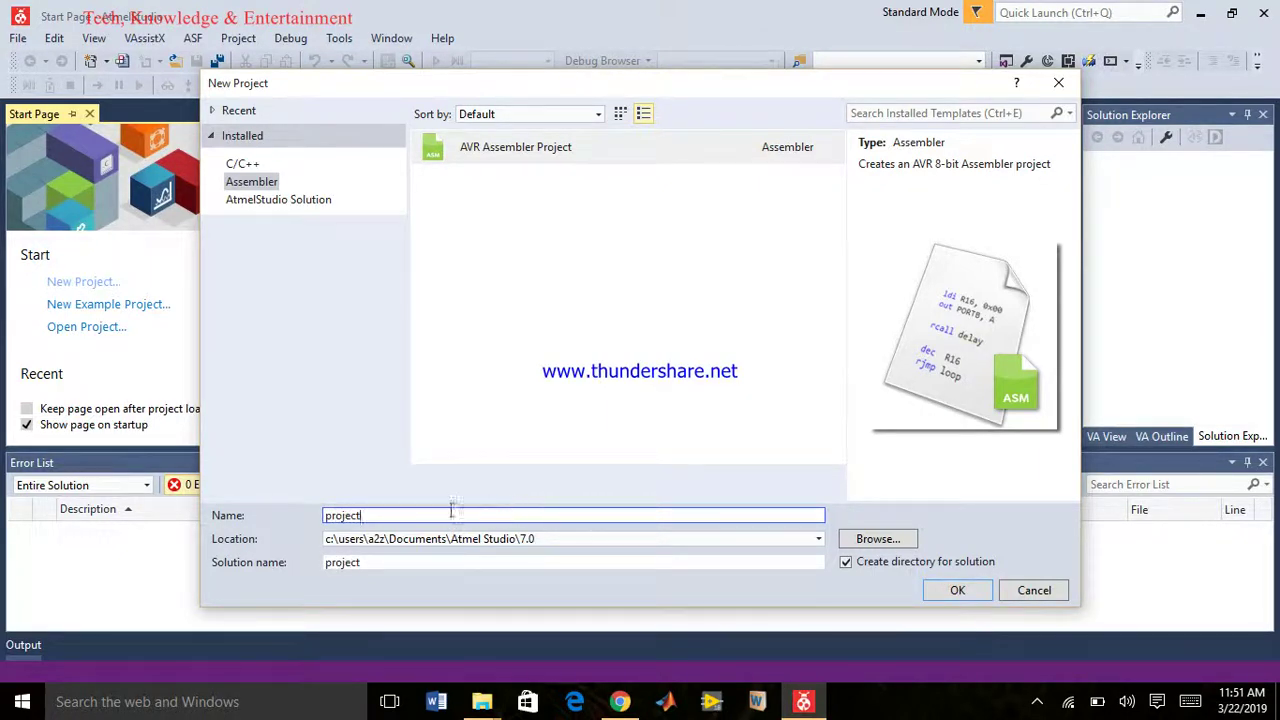
pyautogui.moveTo(389, 517); pyautogui.dragTo(320, 523)
pyautogui.click(334, 519)
pyautogui.click(955, 592)
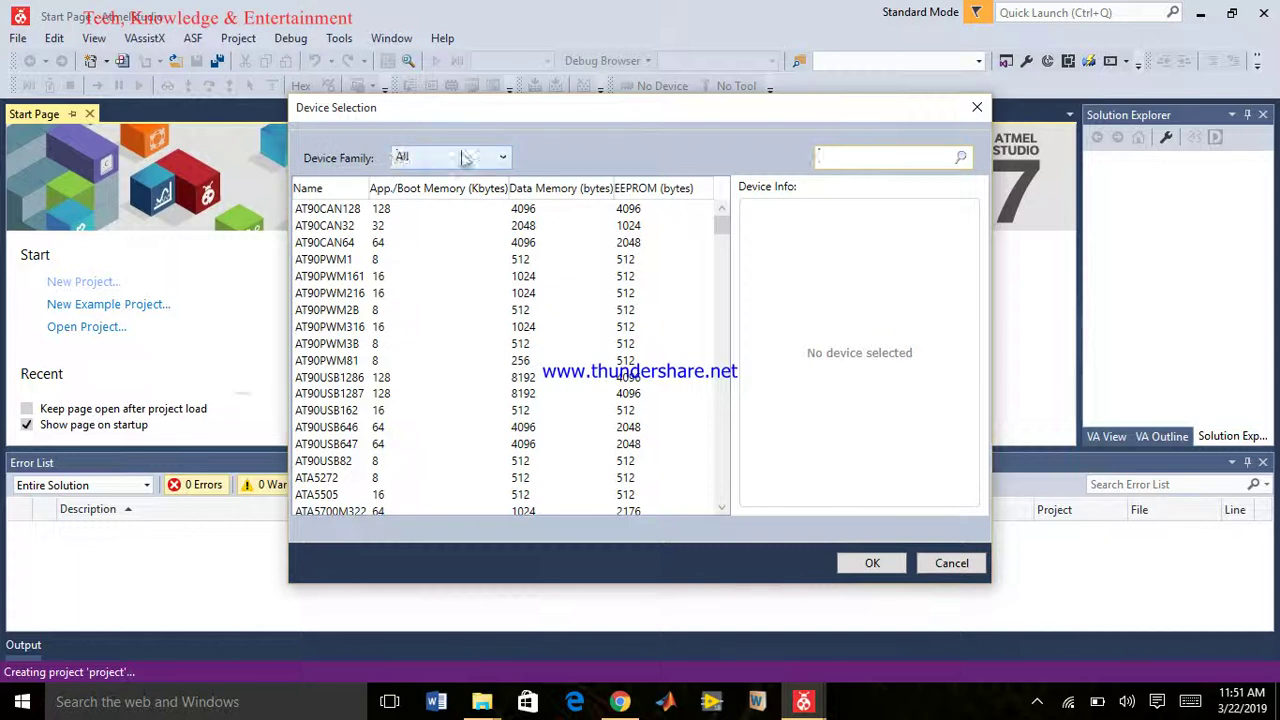
# Filter the device list to the ATmega family and choose ATmega32 as the project's target device.
pyautogui.click(493, 163)
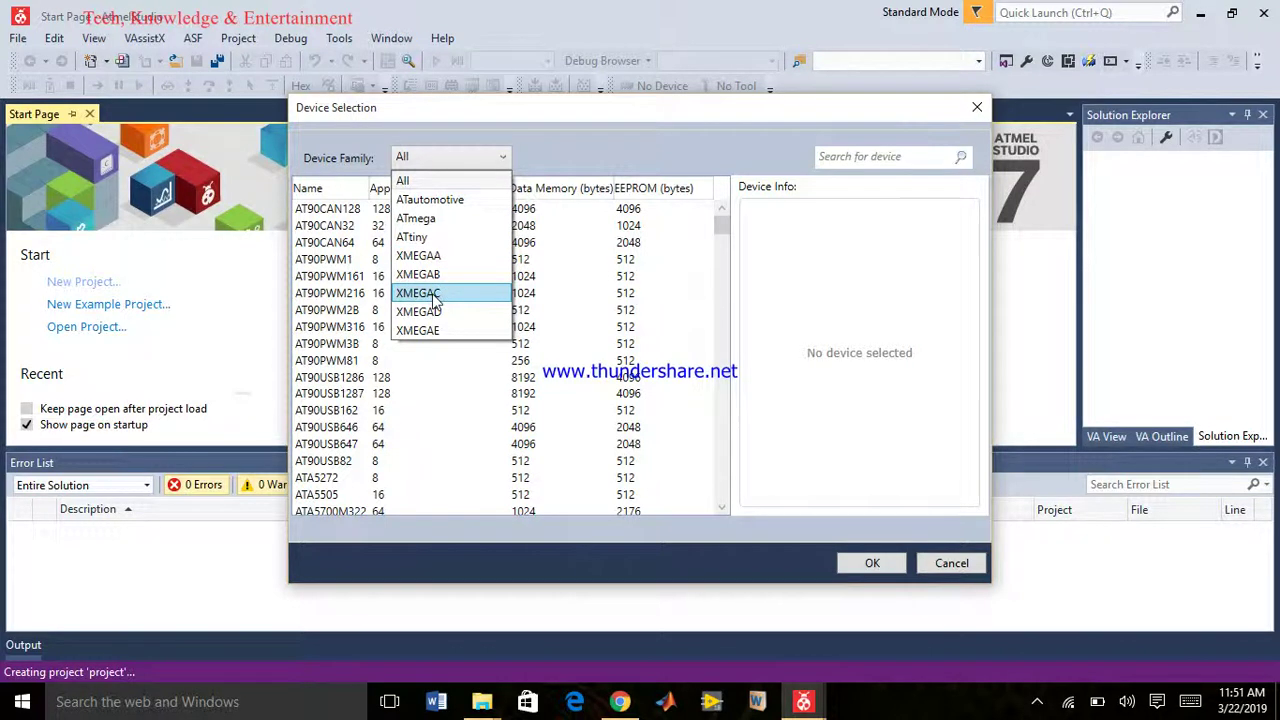
pyautogui.click(437, 219)
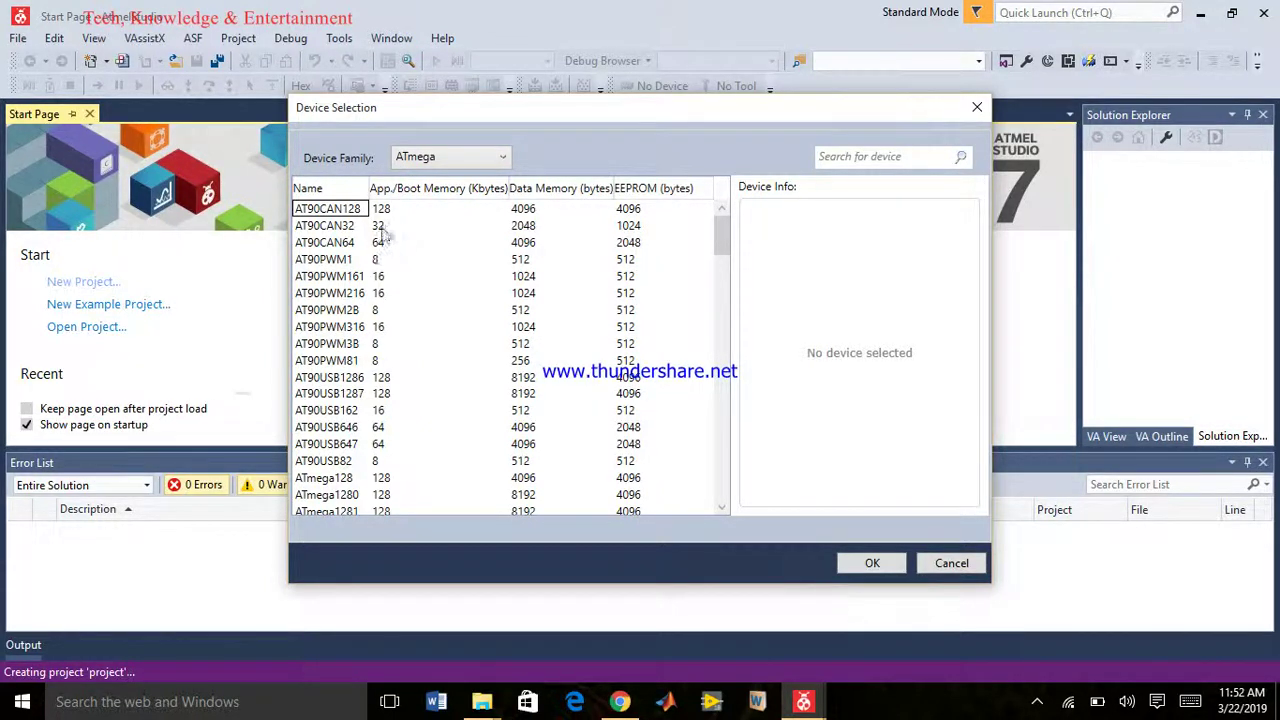
pyautogui.click(722, 495)
pyautogui.click(722, 495)
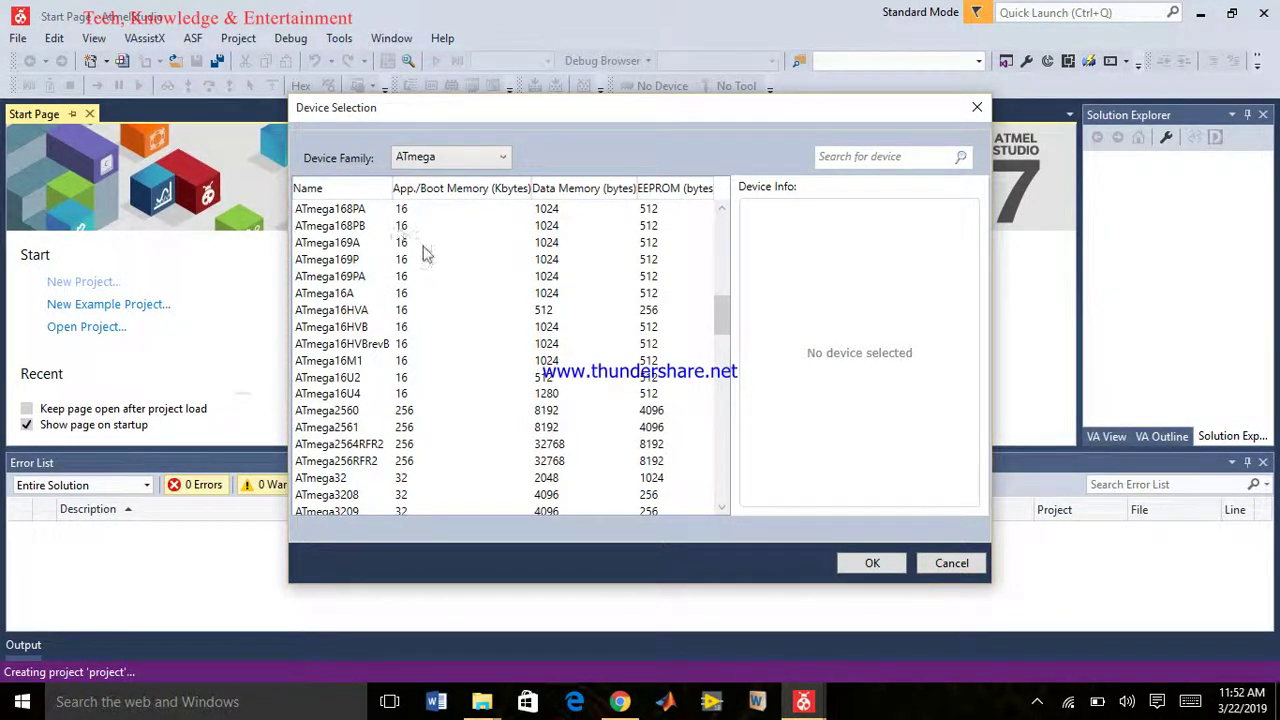
pyautogui.click(343, 483)
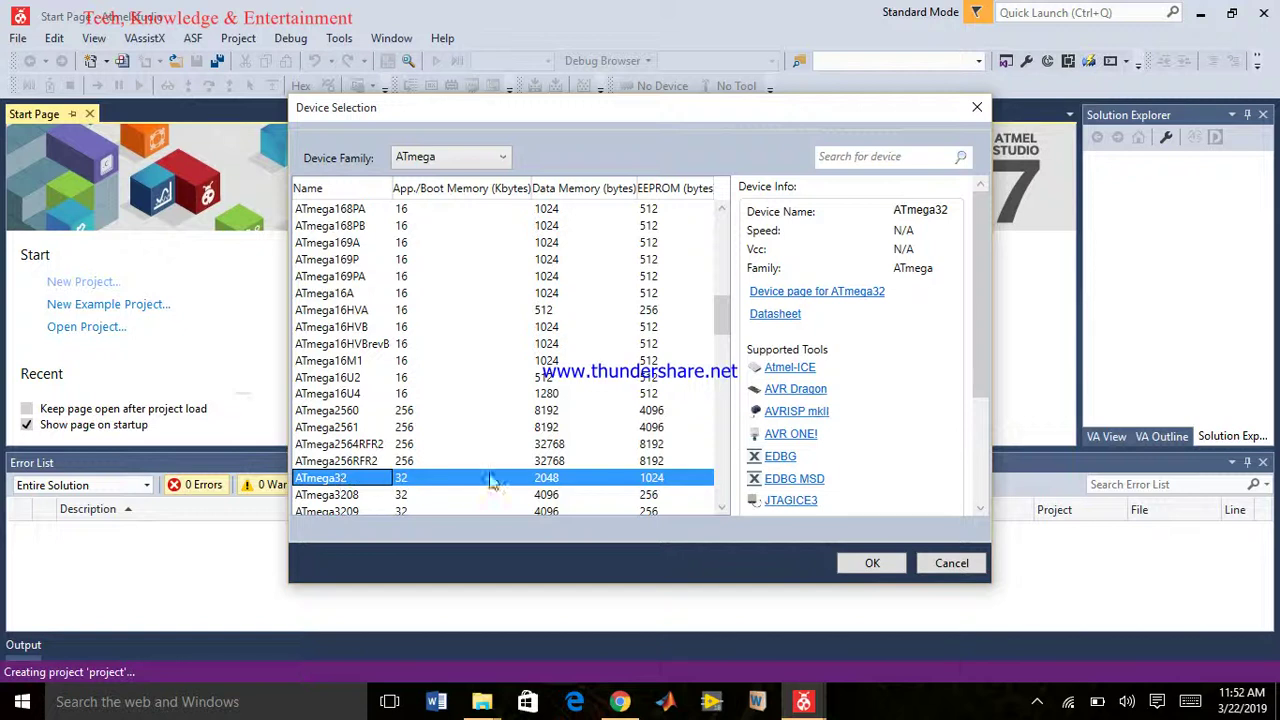
pyautogui.click(872, 564)
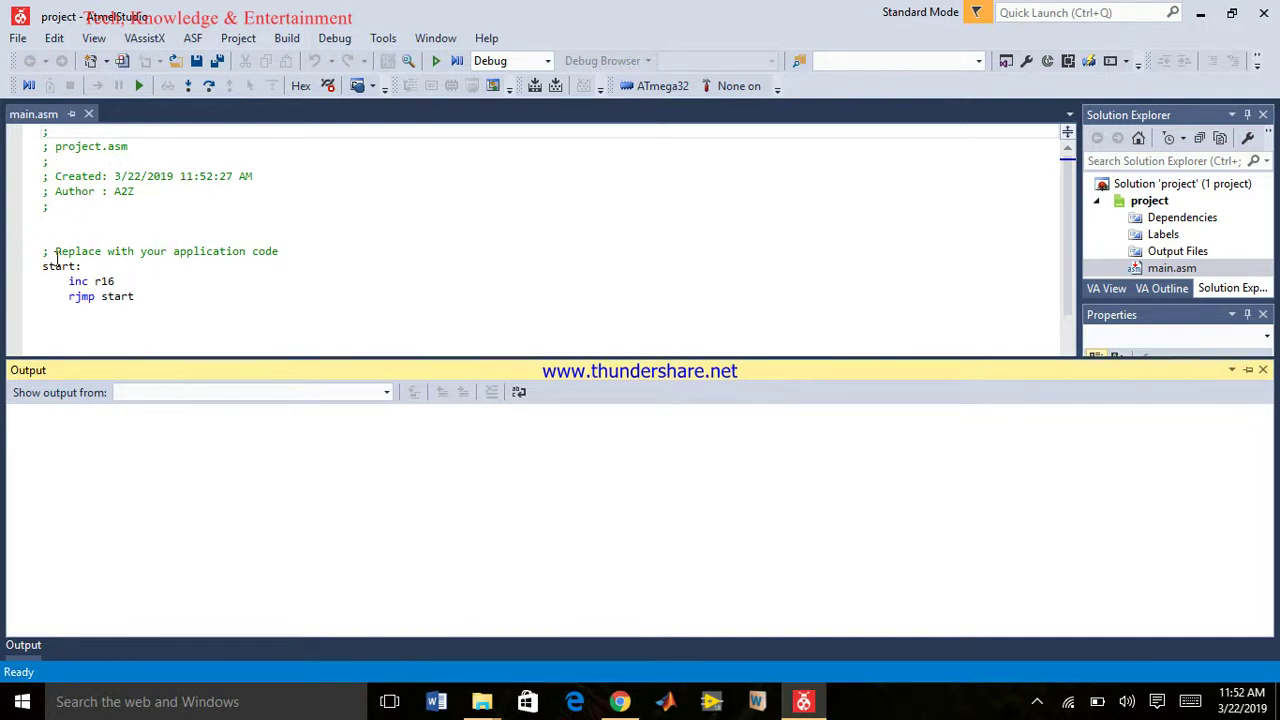
# Delete the template instructions inc r16 and rjmp start below the start label in main.asm.
pyautogui.click(143, 298)
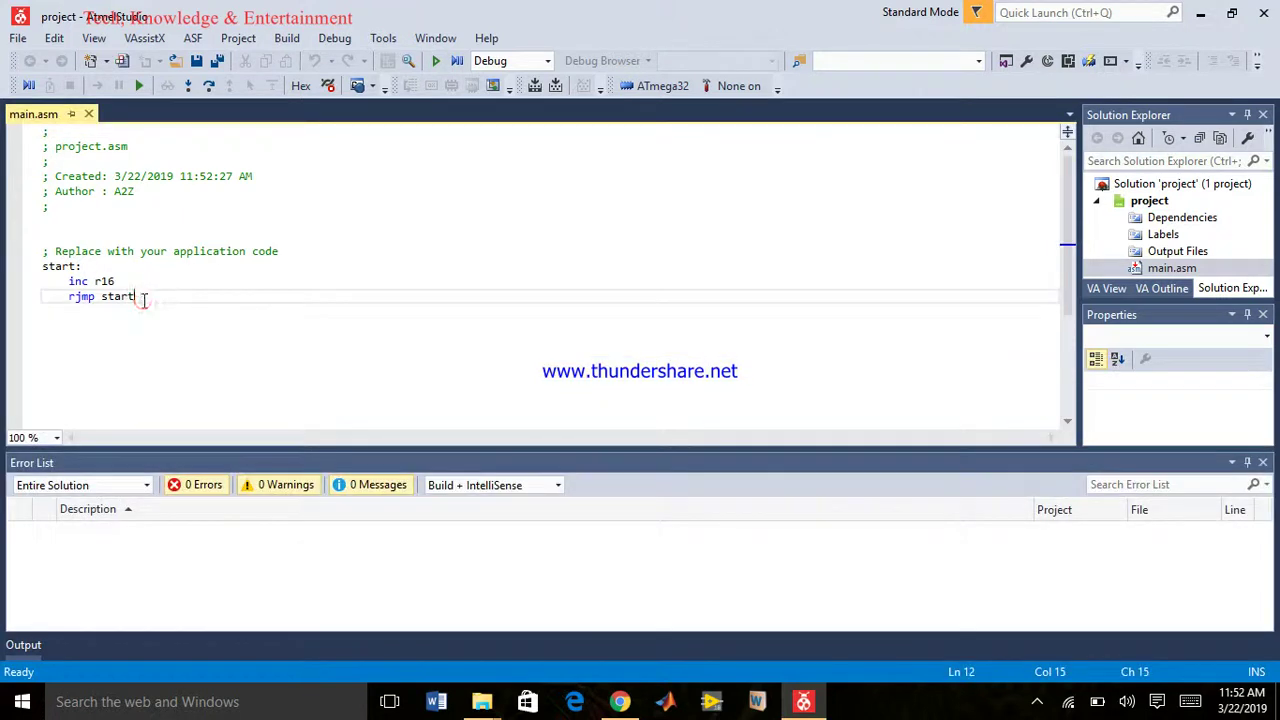
pyautogui.press('BackSpace')
pyautogui.press('BackSpace')
pyautogui.press('BackSpace')
pyautogui.press('BackSpace')
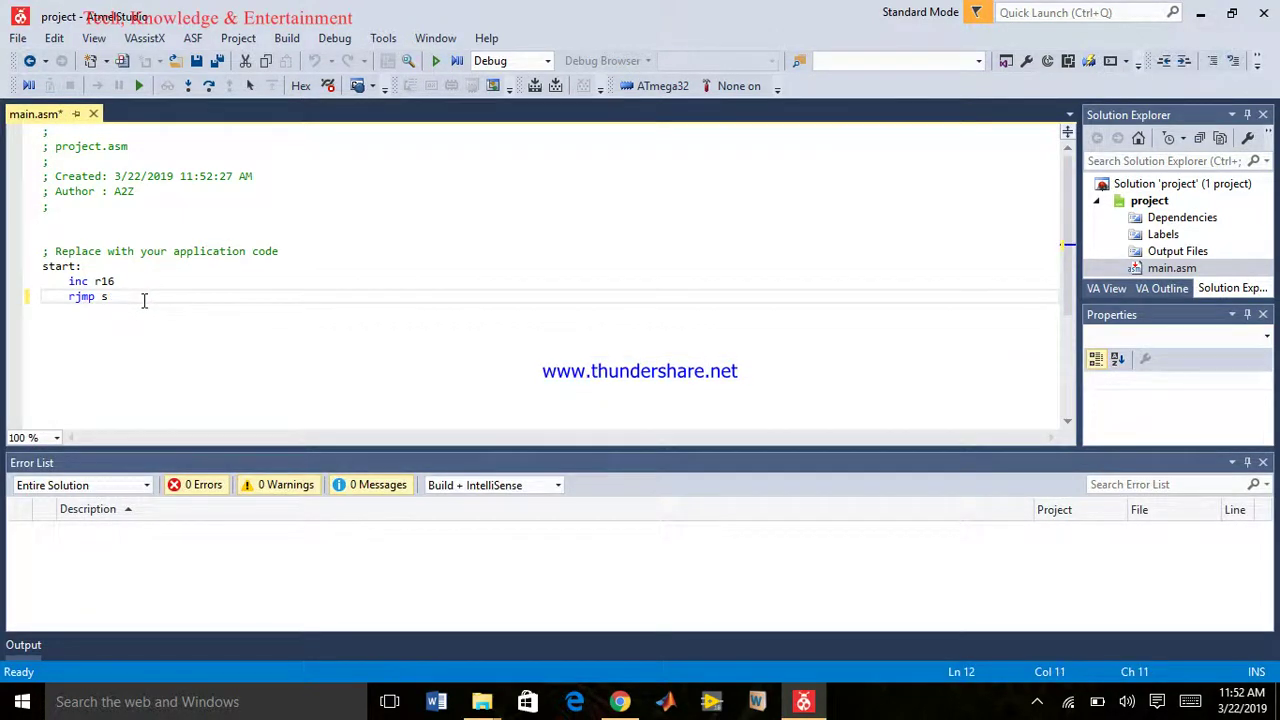
pyautogui.press('BackSpace')
pyautogui.press('BackSpace')
pyautogui.press('BackSpace')
pyautogui.press('BackSpace')
pyautogui.press('BackSpace')
pyautogui.press('BackSpace')
pyautogui.press('BackSpace')
pyautogui.press('BackSpace')
pyautogui.press('BackSpace')
pyautogui.press('BackSpace')
pyautogui.press('BackSpace')
pyautogui.press('BackSpace')
pyautogui.press('BackSpace')
pyautogui.press('BackSpace')
pyautogui.press('BackSpace')
pyautogui.press('BackSpace')
pyautogui.press('BackSpace')
pyautogui.press('BackSpace')
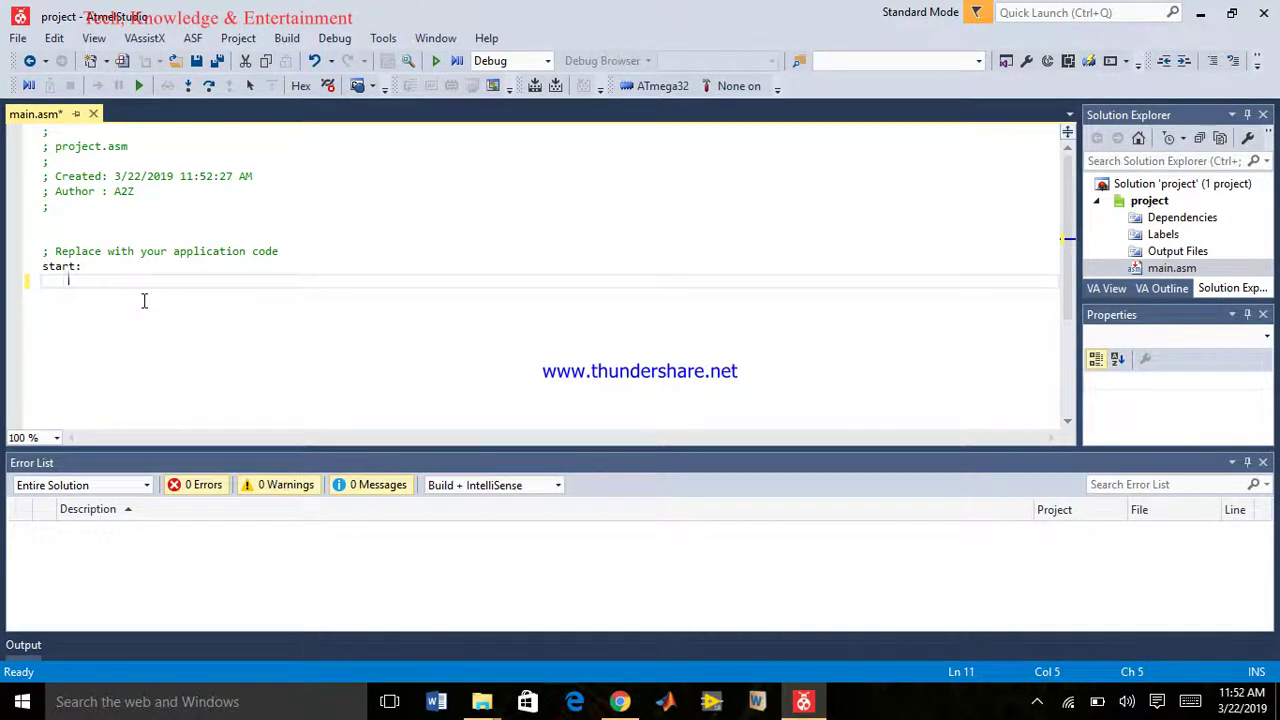
# Write the load instructions LDI R20,0x19 and LDS R21,0x220 on separate lines under the start label.
pyautogui.write('LDI R20,0x19')
pyautogui.press('Return')
pyautogui.write('LDS')
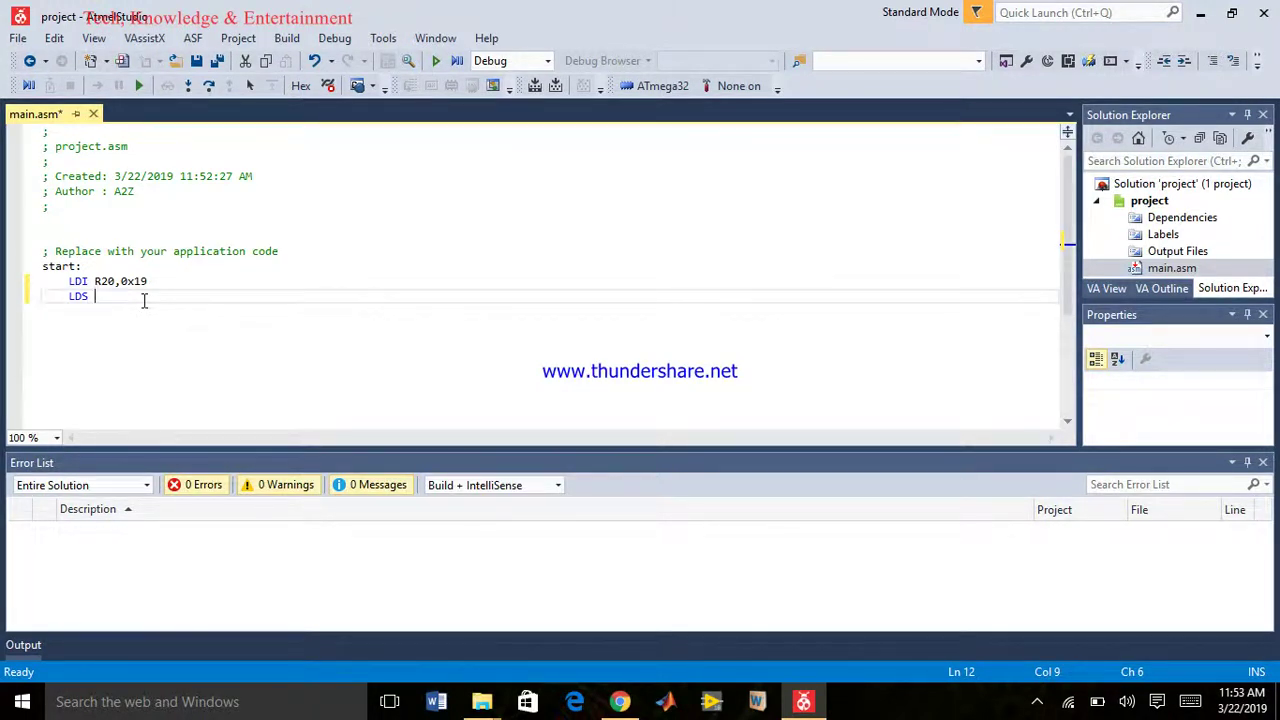
pyautogui.write('R21,0x220')
pyautogui.press('Return')
# Add the instructions ADD R21,R20 and STS 0x221,R21 on separate lines below the load instructions.
pyautogui.write('ADD')
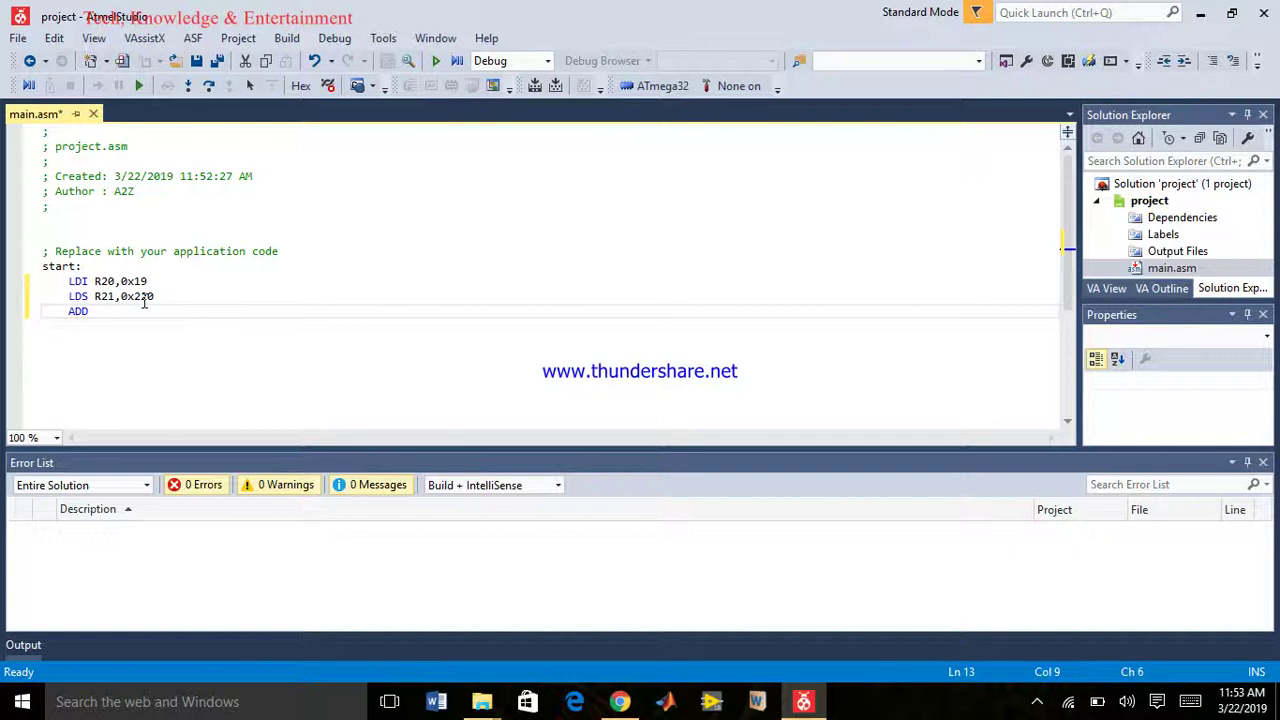
pyautogui.write(' R21,R20')
pyautogui.press('Return')
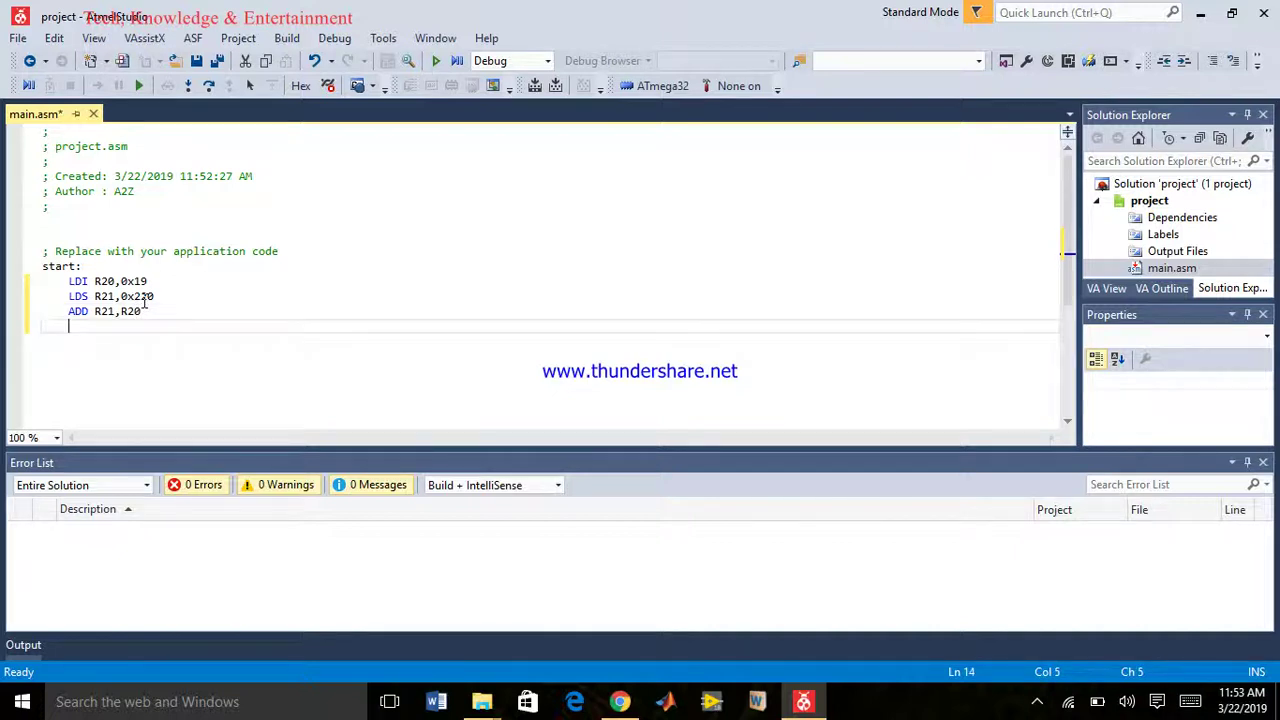
pyautogui.write('STS 0x221,R21')
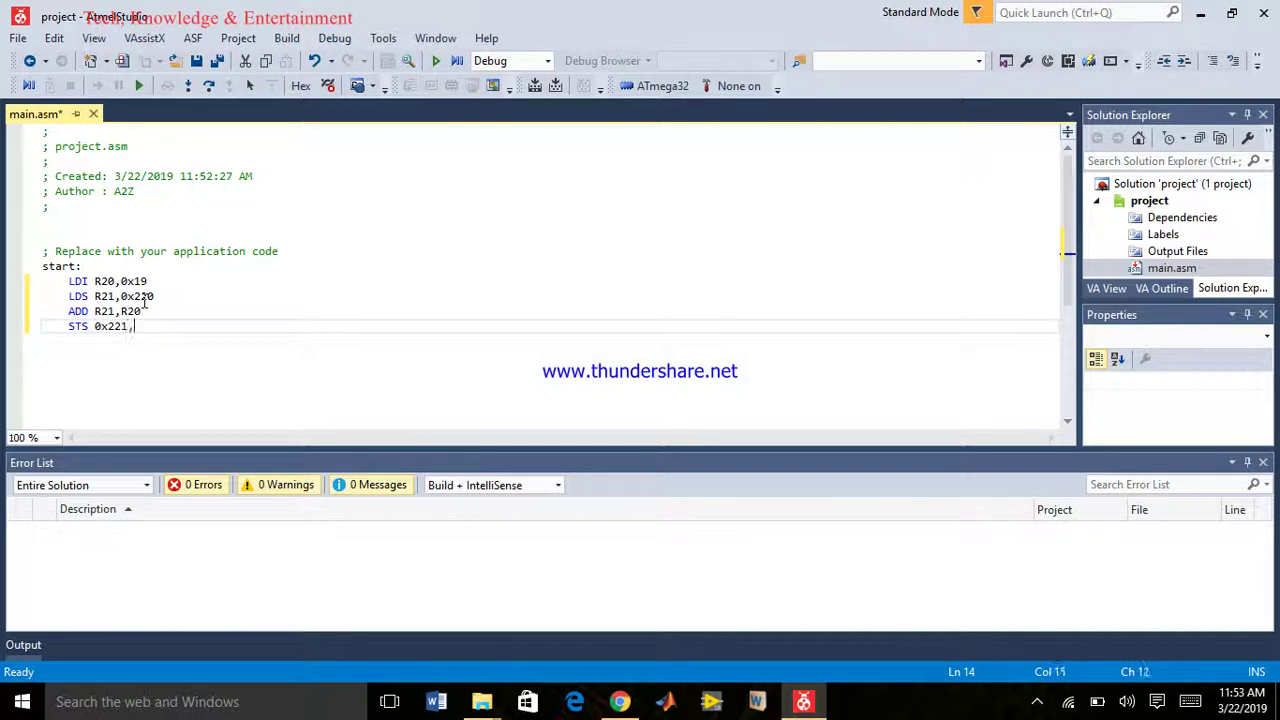